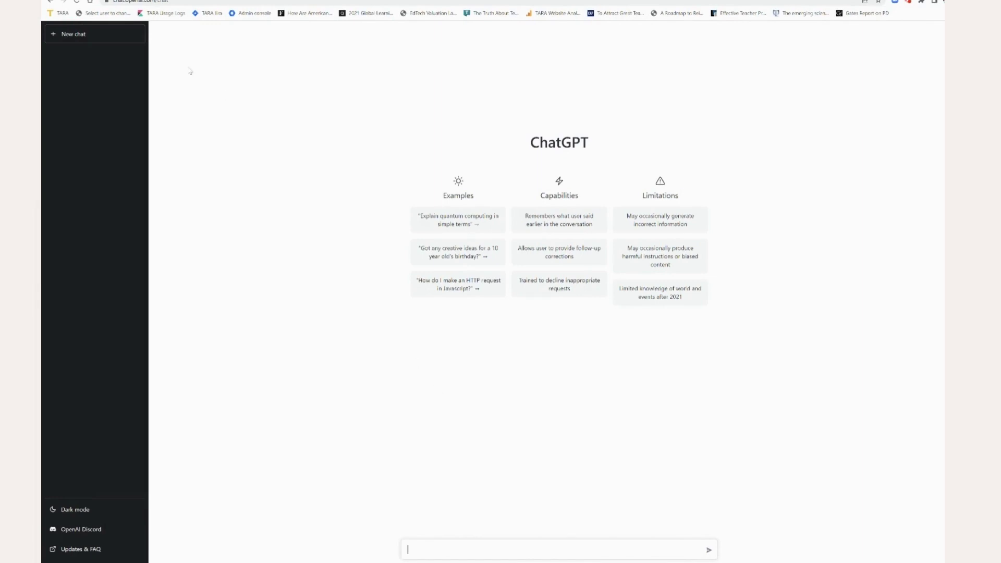
Step: Move from the blank ChatGPT chat to the TARA Numbers & Ratios lesson plan
left_click(207, 67)
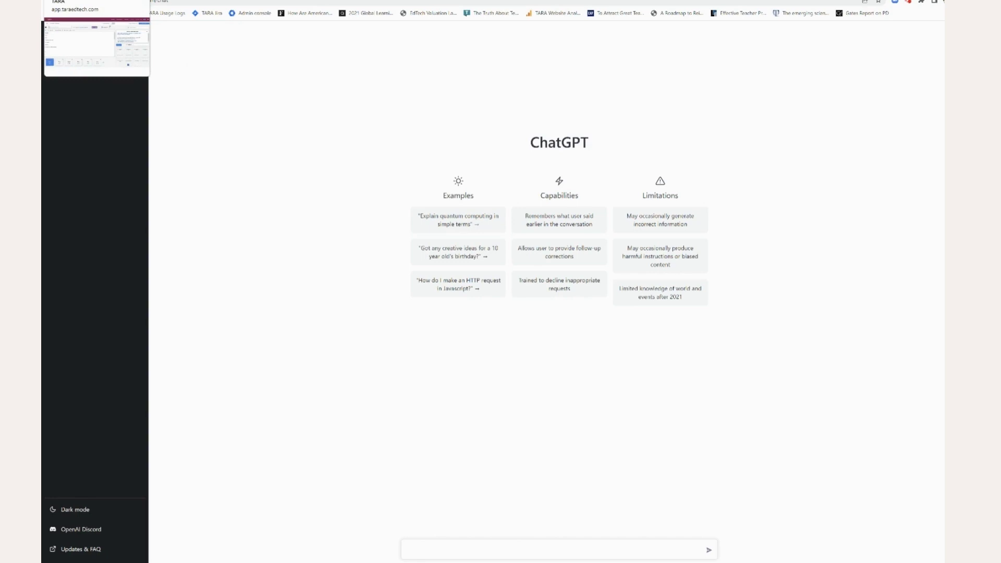
left_click_drag(522, 141, 585, 139)
left_click(595, 147)
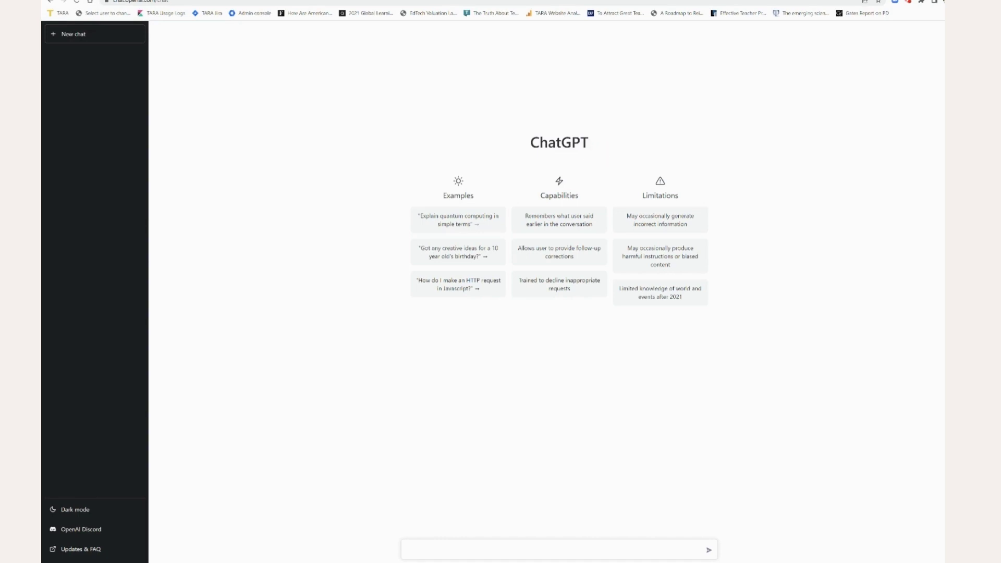
Step: Open the lesson's standards, read K.CC.2's full description and select the K.CC.2 code to copy
left_click(73, 1)
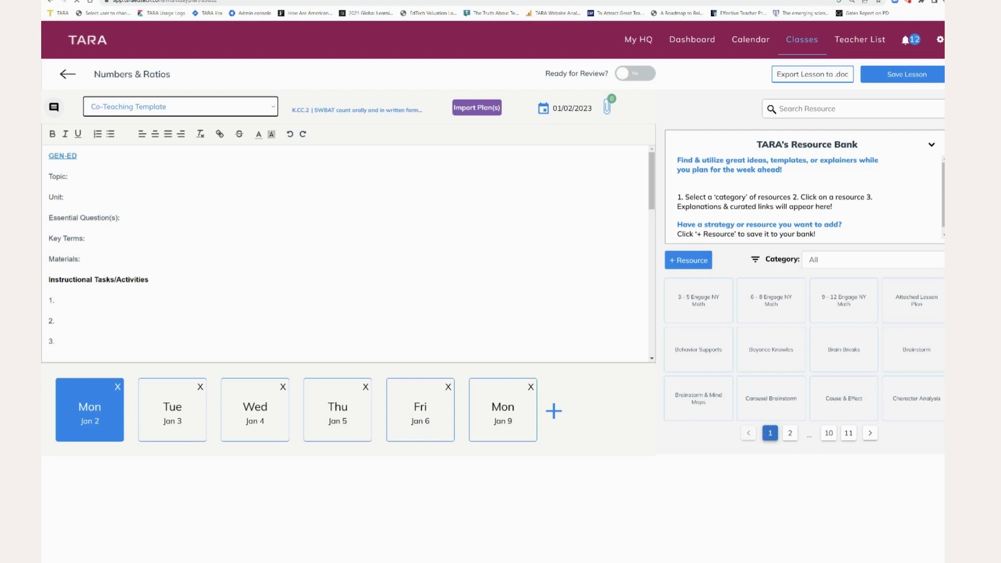
mouse_move(301, 116)
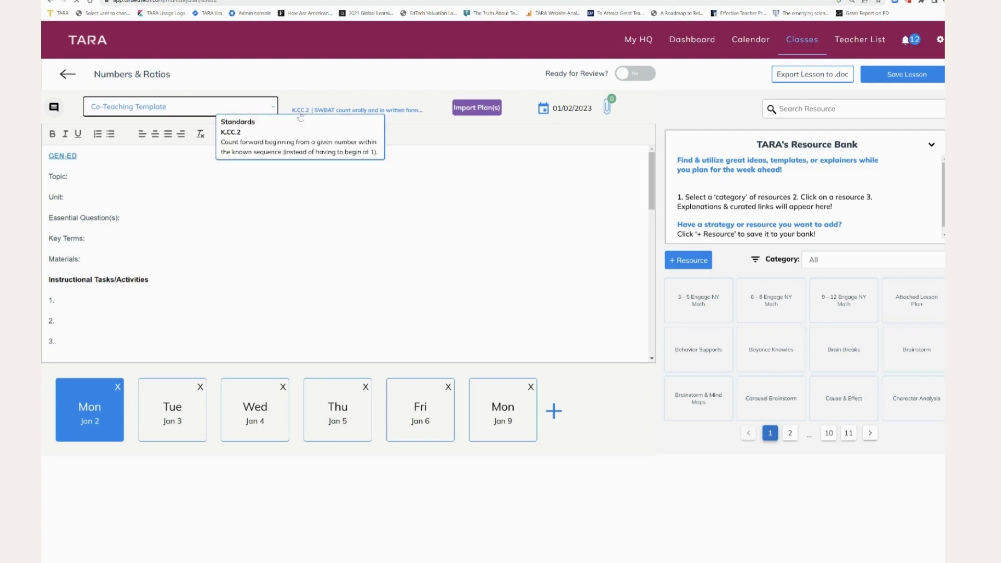
left_click(150, 189)
left_click(300, 111)
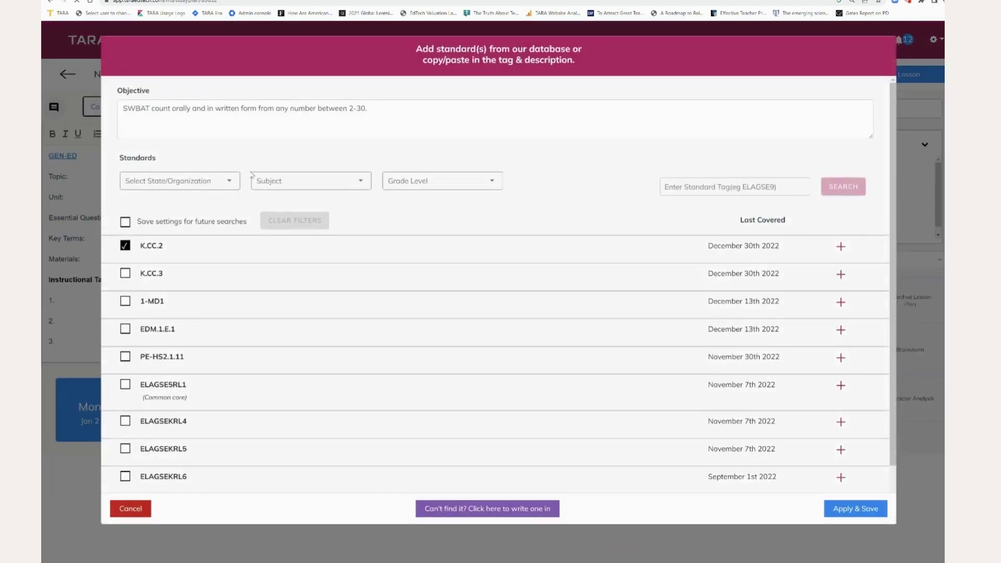
left_click(840, 246)
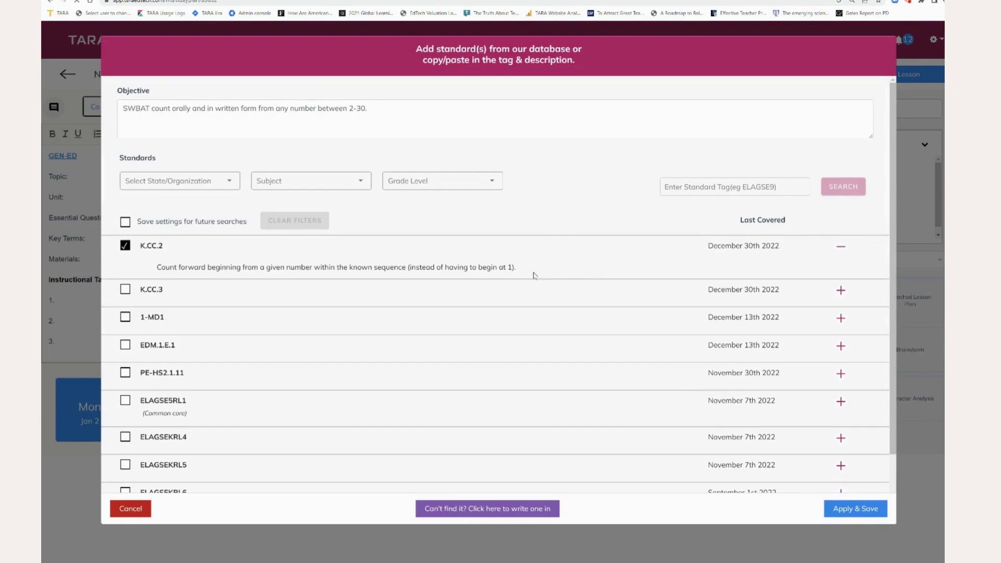
left_click_drag(526, 270, 139, 271)
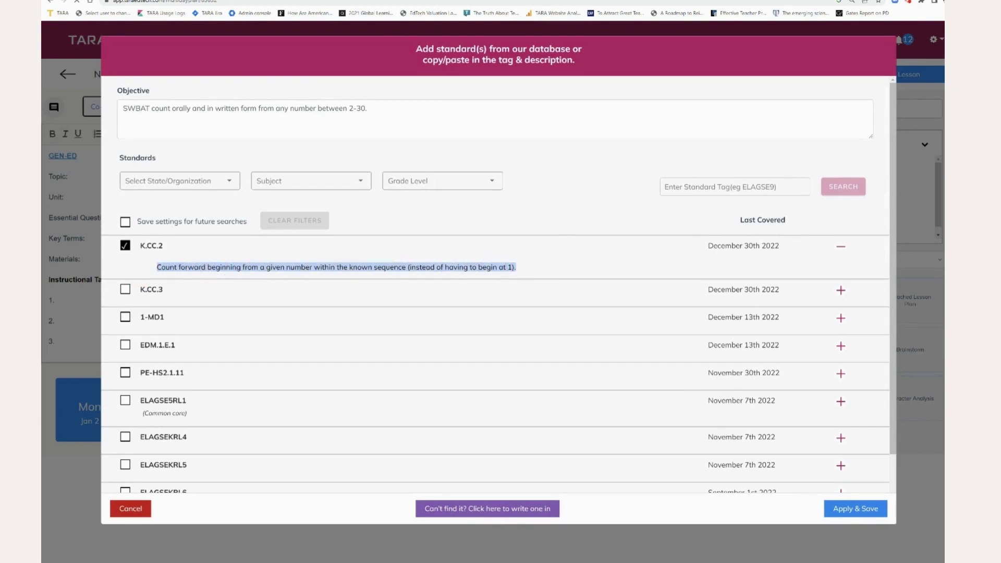
left_click(169, 259)
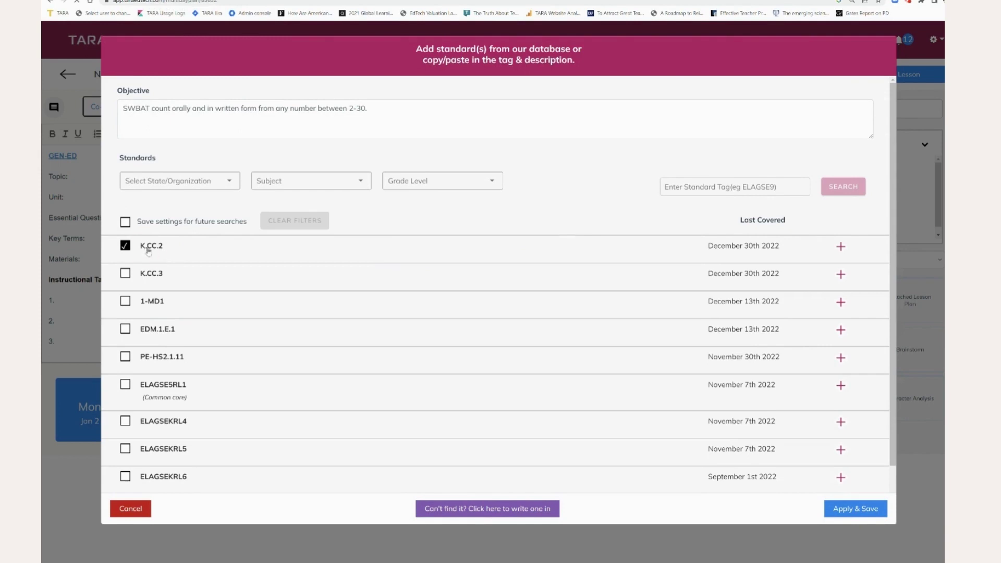
left_click_drag(139, 249, 160, 251)
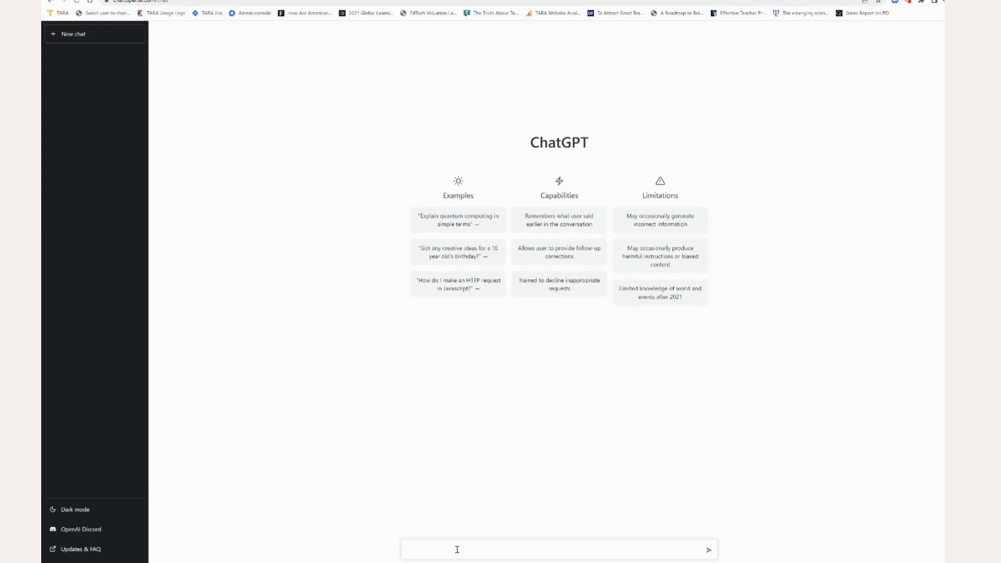
Step: Ask ChatGPT to 'Unpack the common core standard K.CC.2'
left_click(457, 548)
type("Unpack the common core standard K.CC.2")
key("Return")
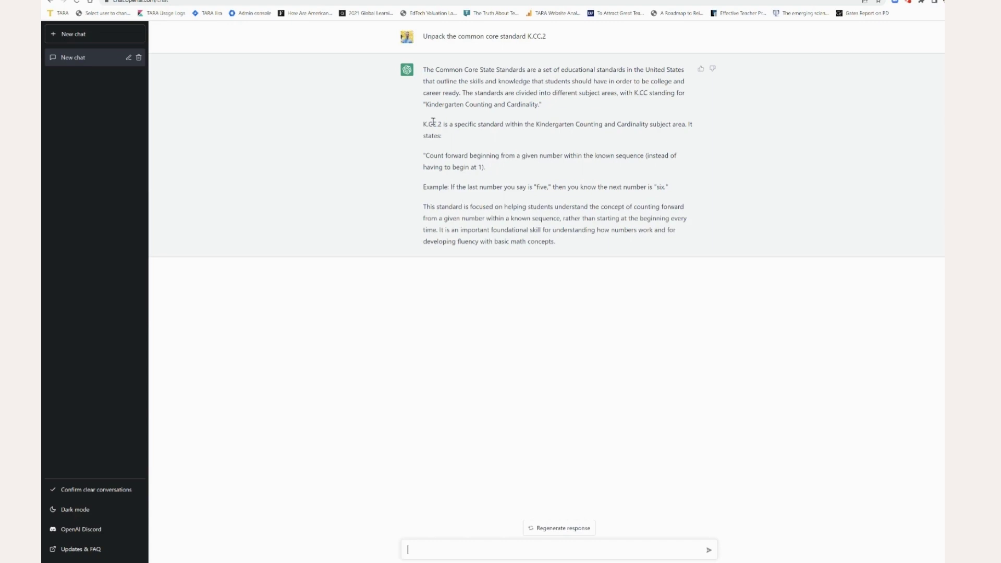
Step: Read the K.CC.2 reply, highlighting the introduction, counting example and counting-forward explanation
left_click_drag(423, 124, 519, 166)
left_click(504, 185)
left_click_drag(452, 189, 672, 192)
left_click(654, 191)
left_click_drag(540, 207, 441, 230)
left_click_drag(441, 230, 555, 240)
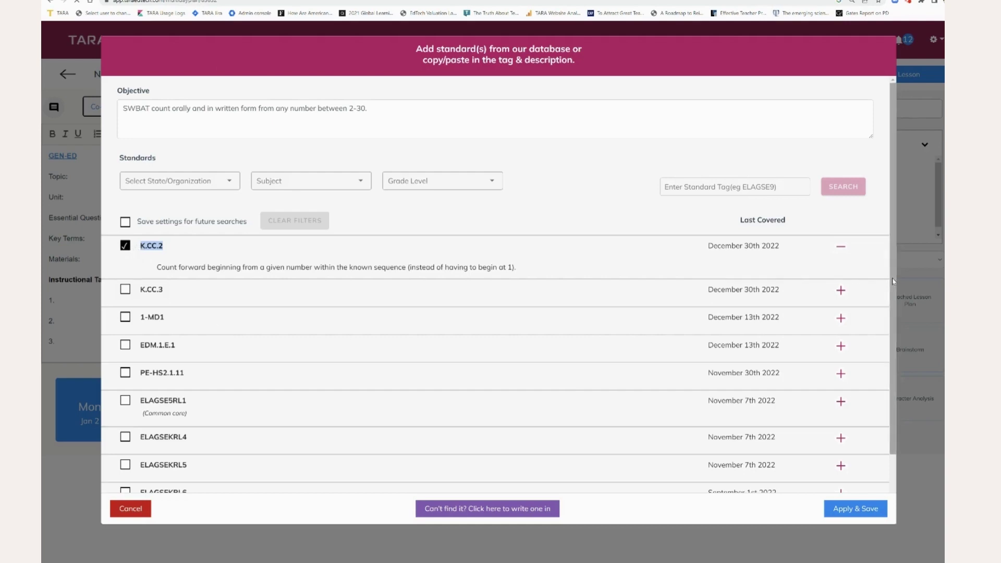
Step: Expand the ELAGSEKRL5 and ELAGSEKRL4 descriptions and select the ELAGSEKRL4 code to copy
scroll(897, 348, "down", 2)
left_click(842, 396)
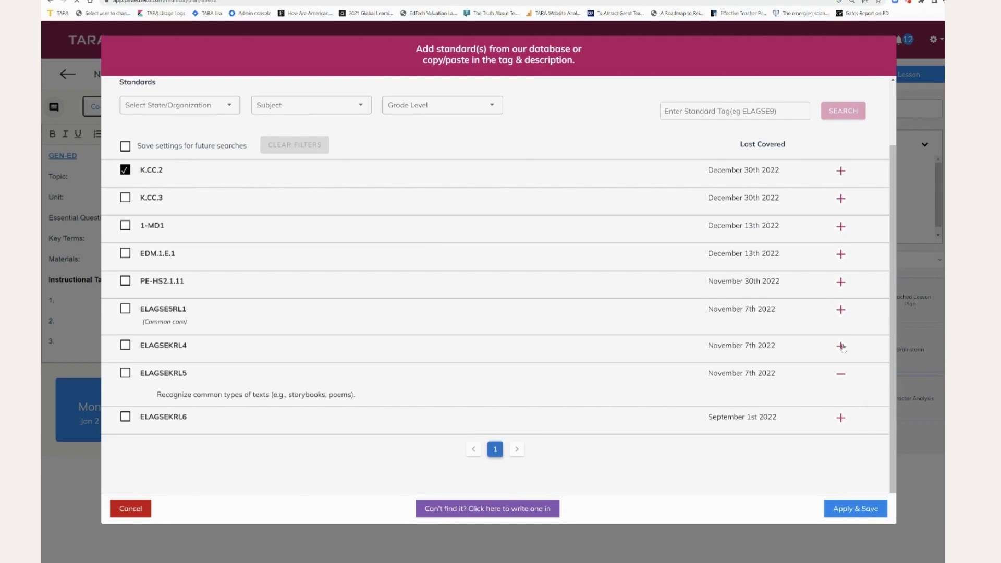
left_click(841, 346)
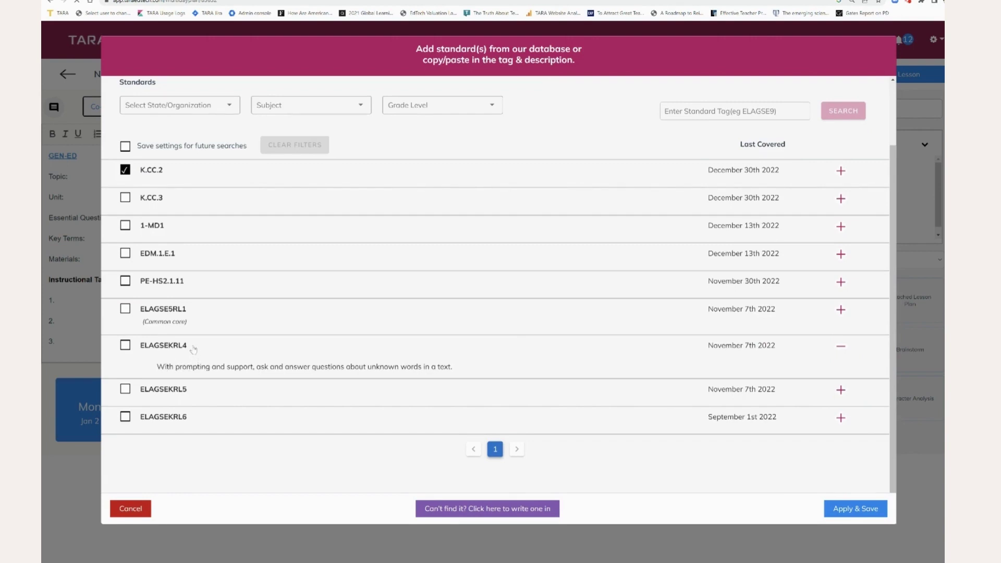
mouse_move(193, 348)
left_mouse_down()
mouse_move(133, 345)
mouse_move(204, 364)
left_mouse_up()
key("ctrl+c")
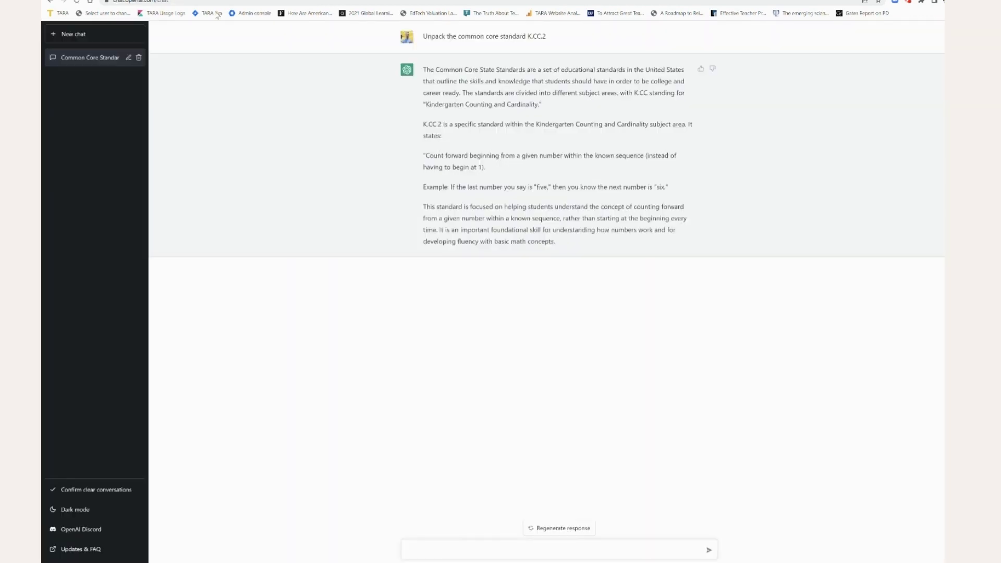
Step: Send the follow-up 'Unpack this standard' with the pasted ELAGSEKRL4 code
left_click(492, 549)
type("Unpack this standard")
key("ctrl+v")
key("Return")
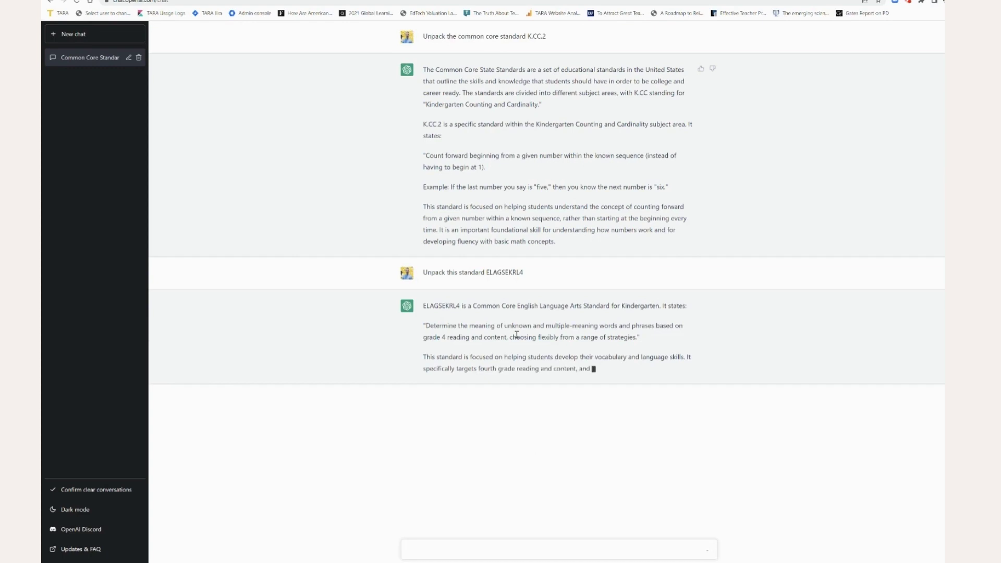
Step: Read the ELAGSEKRL4 reply, highlighting the part about strategies for unknown words
left_click_drag(423, 357, 667, 359)
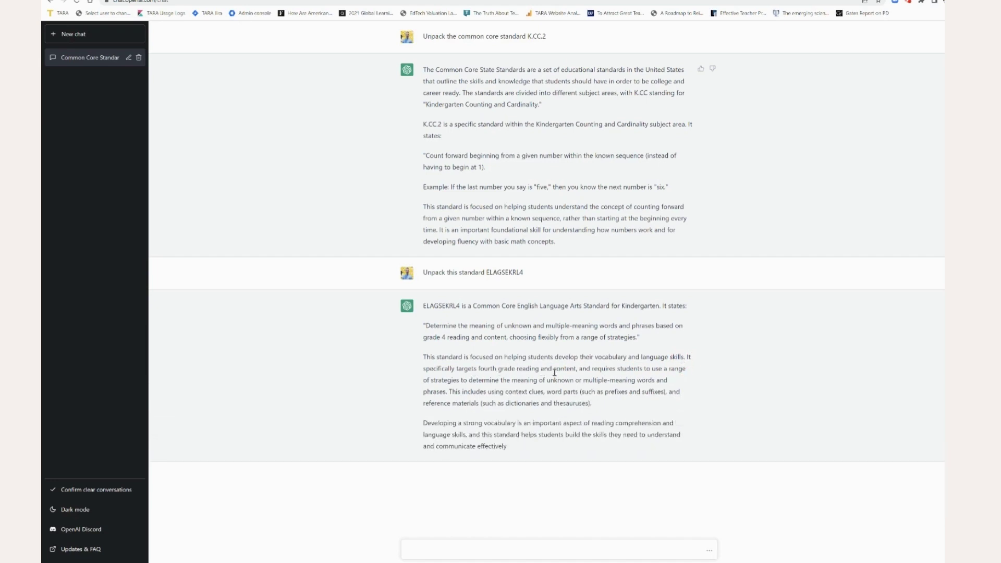
left_click_drag(593, 369, 468, 390)
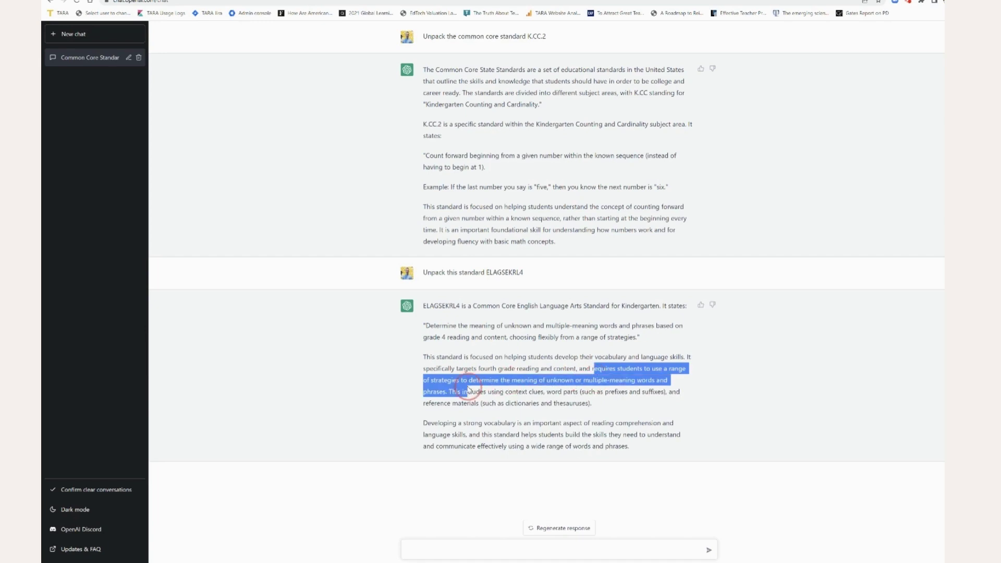
left_click(469, 391)
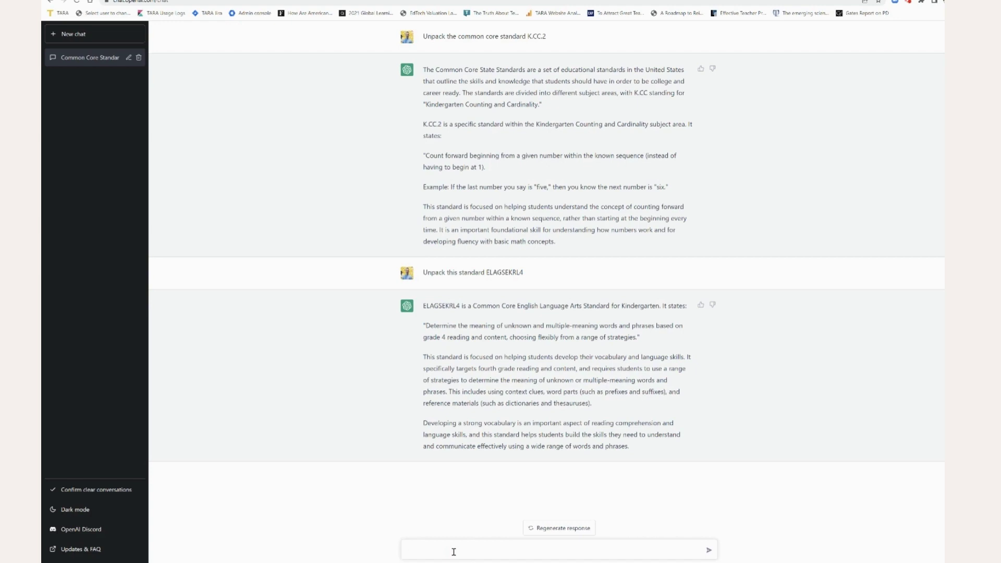
Step: Ask 'Can you give me 10 sample problems aligned to that standard' in the chat
type("you give me 10 sample problems aligned to that ")
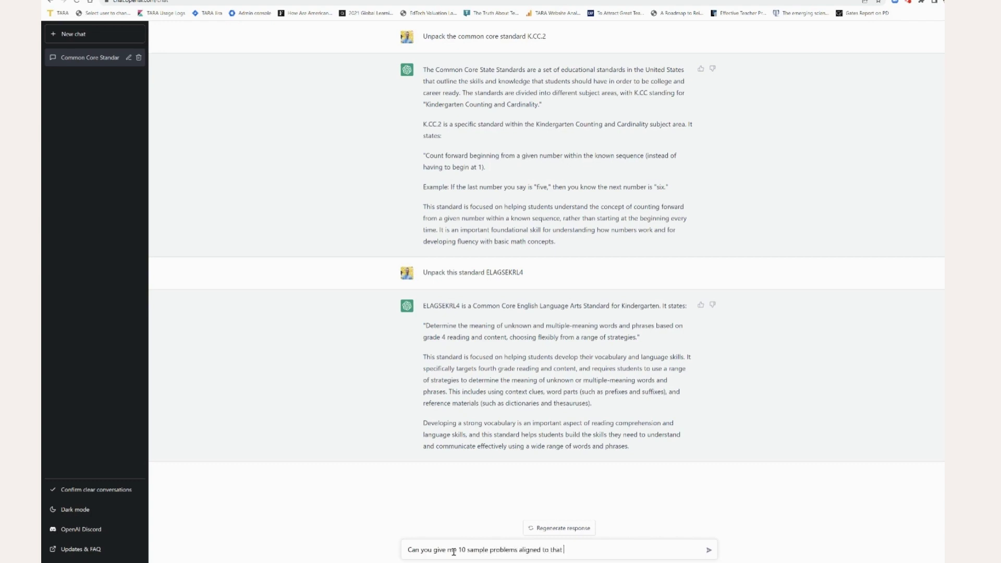
type("standard")
key("Return")
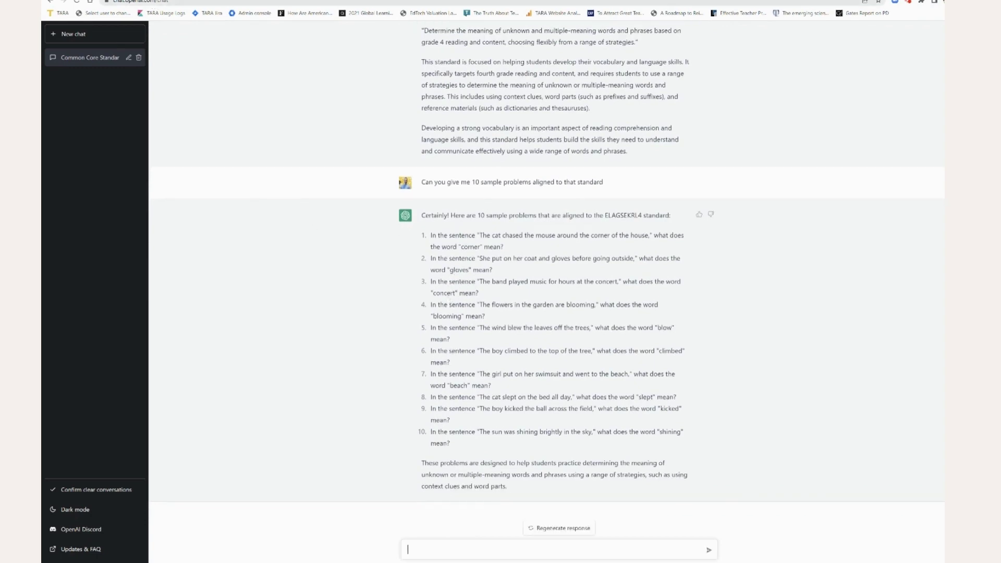
left_click(118, 1)
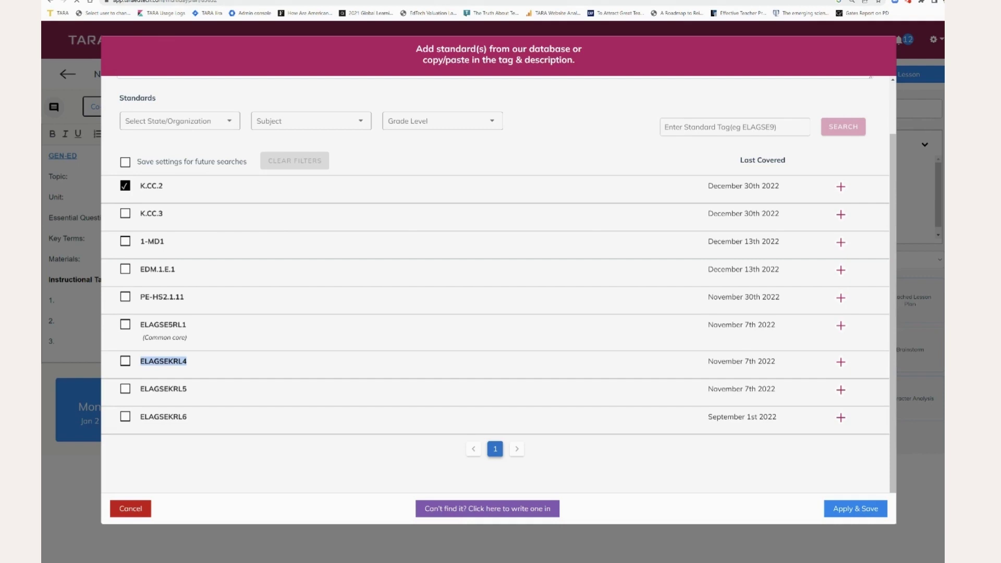
key("ctrl+Tab")
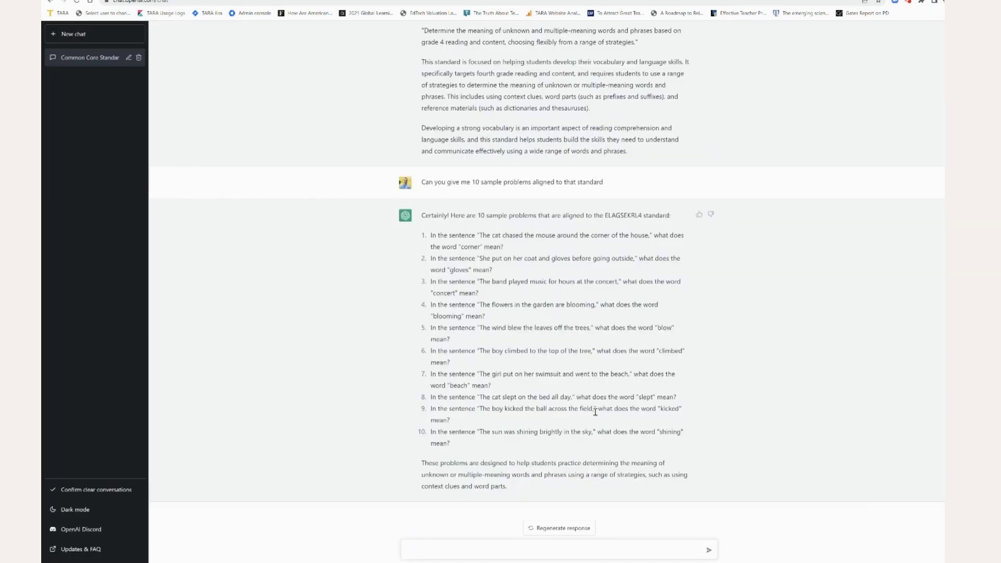